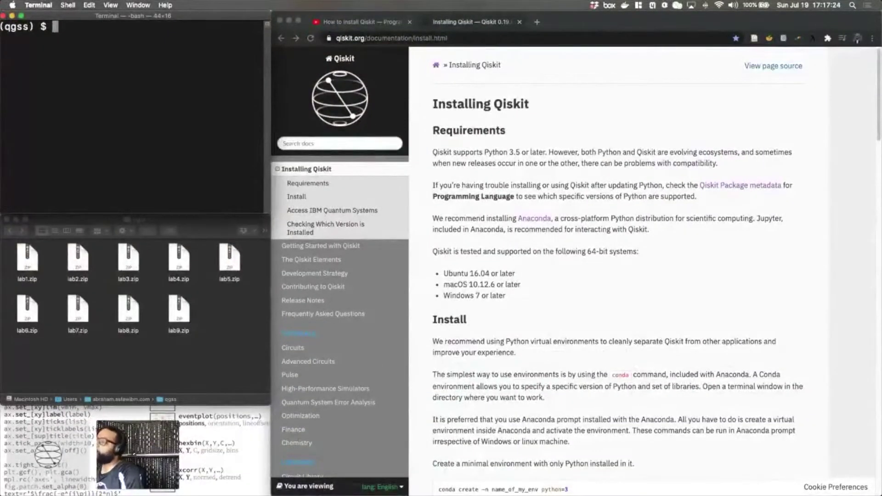
Review the Installing Qiskit requirements and conda steps, then switch to the 'How to Install Qiskit' video.
{"action": "left_click", "coordinate": [573, 192]}
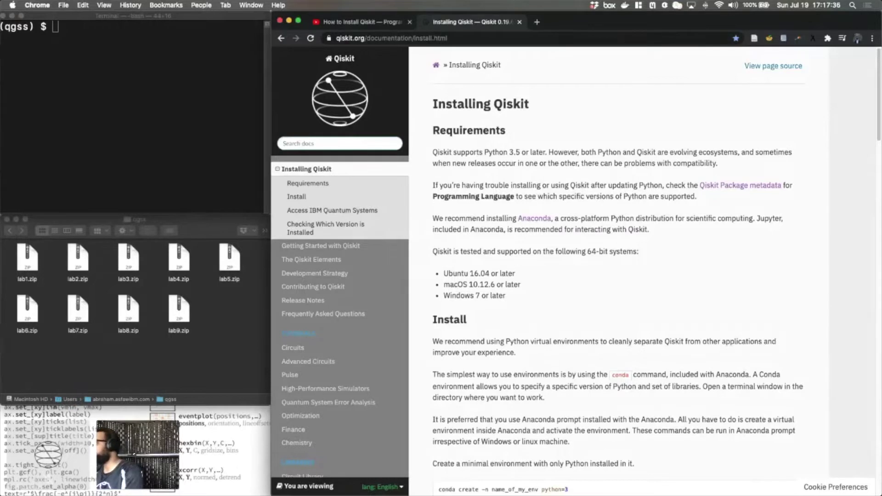
{"action": "key", "text": "super+Tab"}
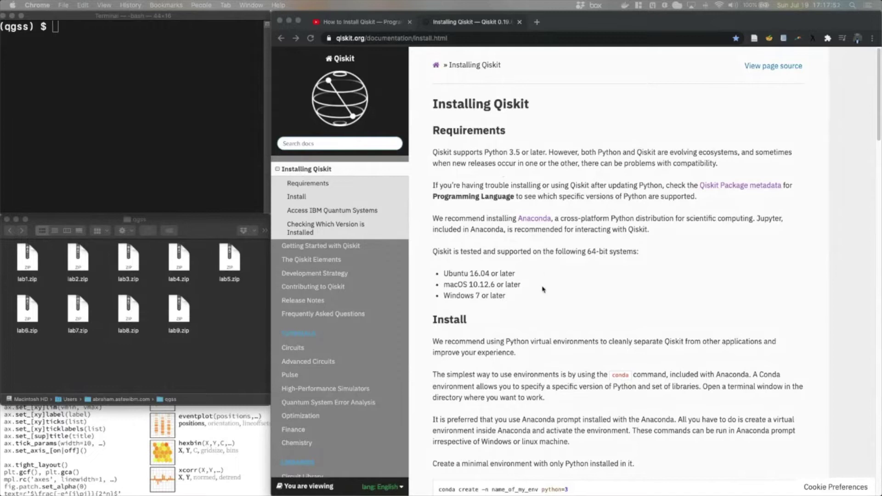
{"action": "scroll", "coordinate": [543, 288], "scroll_direction": "down", "scroll_amount": 10}
{"action": "scroll", "coordinate": [543, 289], "scroll_direction": "down", "scroll_amount": 3}
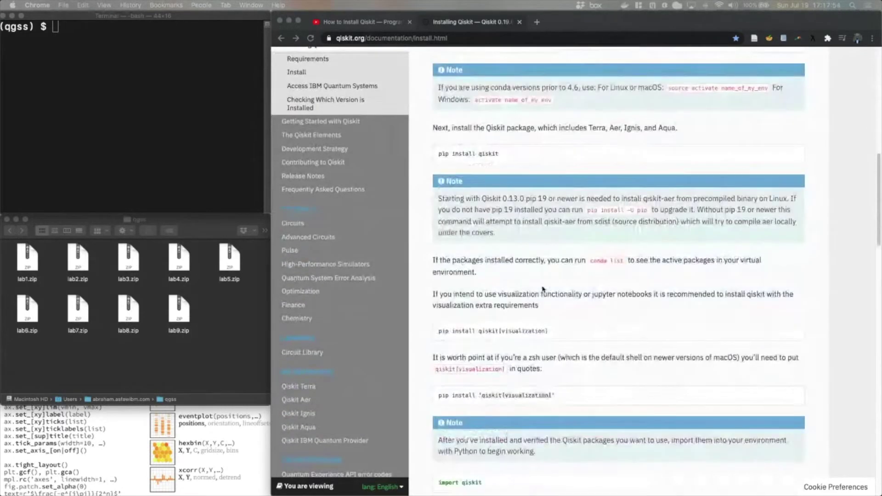
{"action": "scroll", "coordinate": [542, 289], "scroll_direction": "up", "scroll_amount": 13}
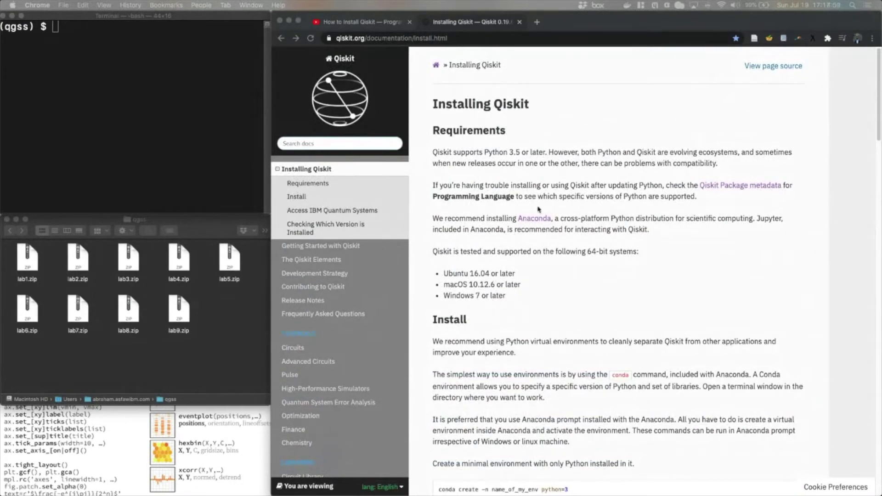
{"action": "scroll", "coordinate": [548, 298], "scroll_direction": "down", "scroll_amount": 4}
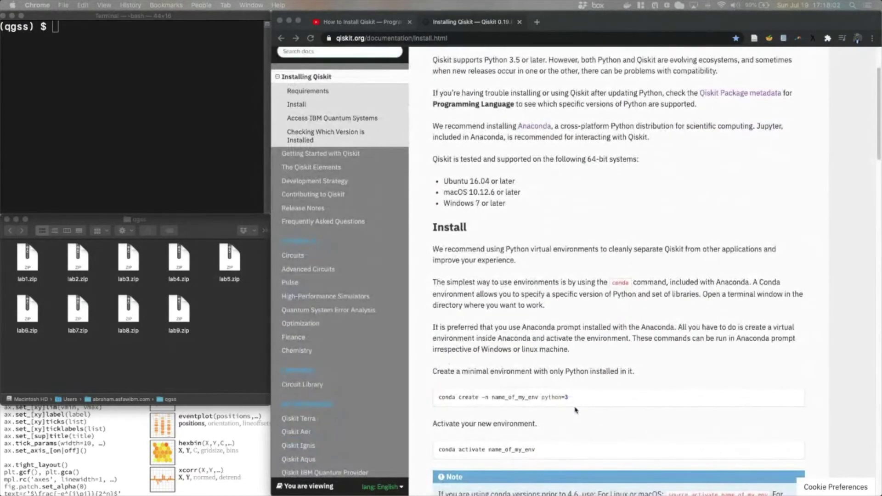
{"action": "scroll", "coordinate": [575, 410], "scroll_direction": "up", "scroll_amount": 4}
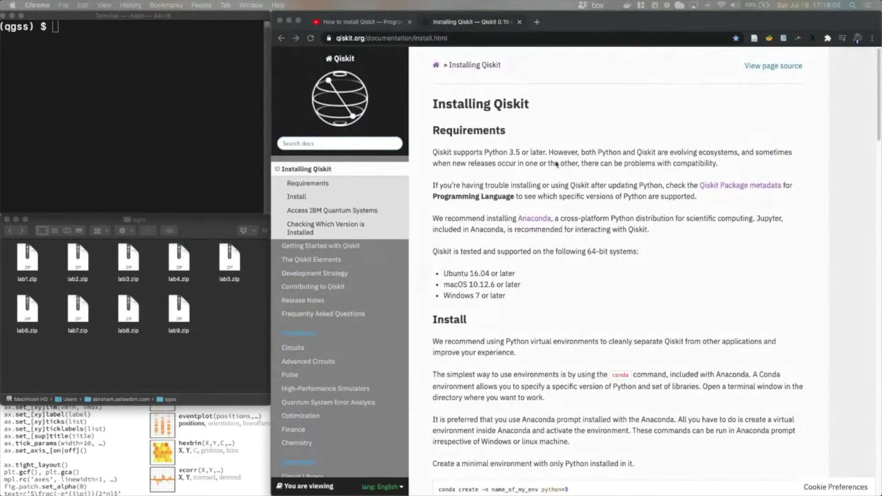
{"action": "left_click", "coordinate": [365, 22]}
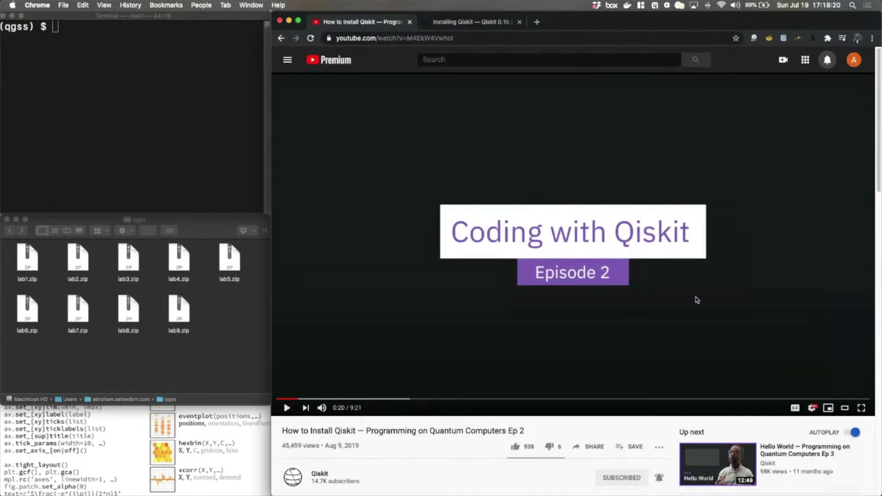
Return to the Installing Qiskit guide and bring Finder's qgss lab folder forward.
{"action": "left_click", "coordinate": [479, 24]}
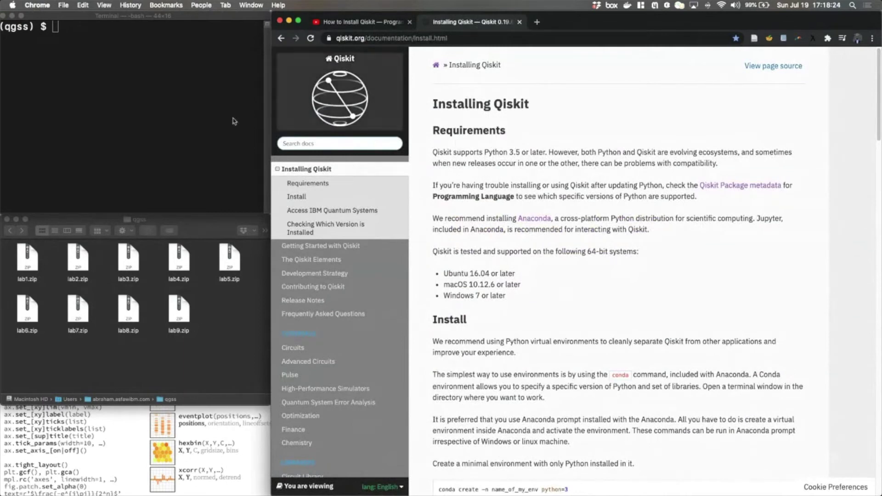
{"action": "left_click", "coordinate": [208, 222]}
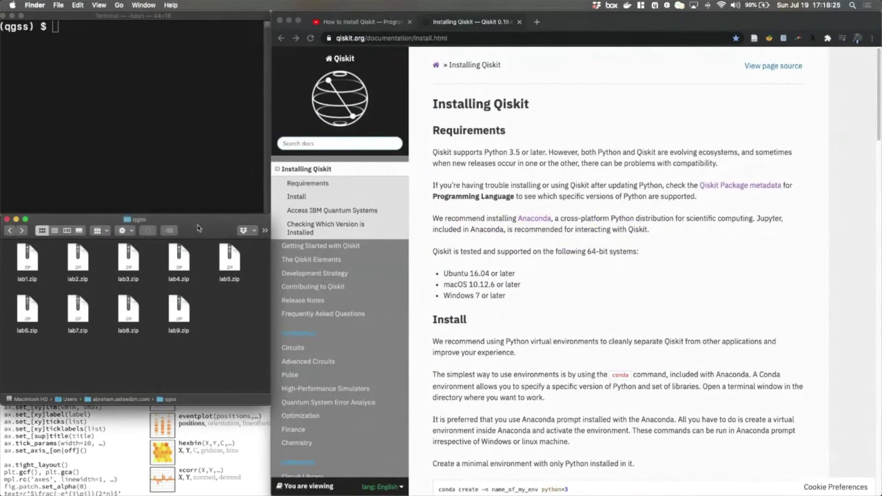
Extract lab1.zip and open the new lab1 folder with ex1.ipynb, grading_tools and resources.
{"action": "double_click", "coordinate": [28, 256]}
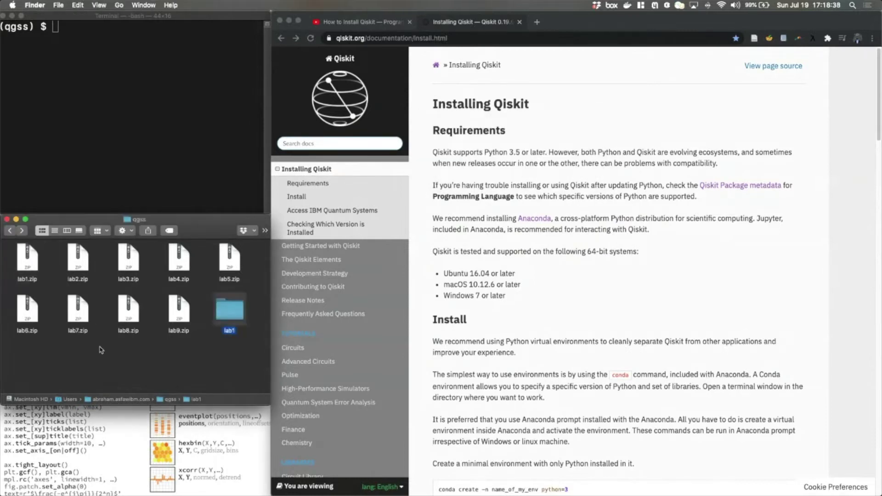
{"action": "left_click_drag", "start_coordinate": [37, 272], "coordinate": [228, 317]}
{"action": "key", "text": "super+Down"}
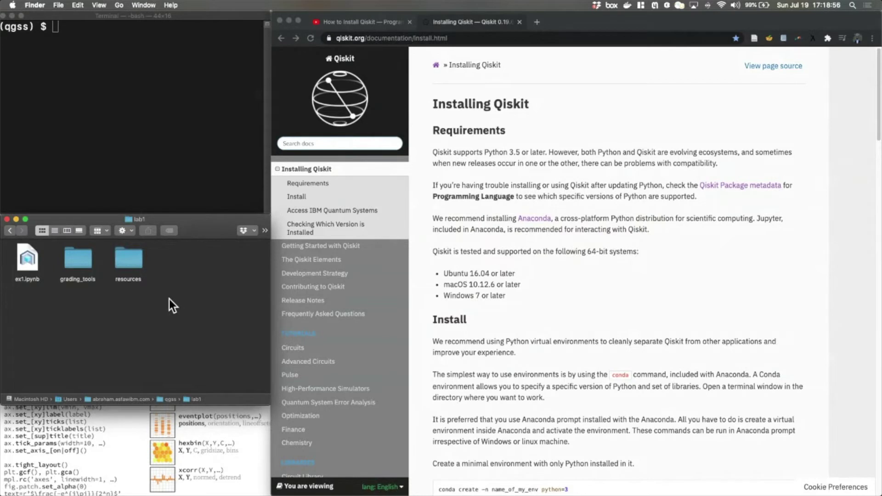
{"action": "left_click", "coordinate": [101, 109]}
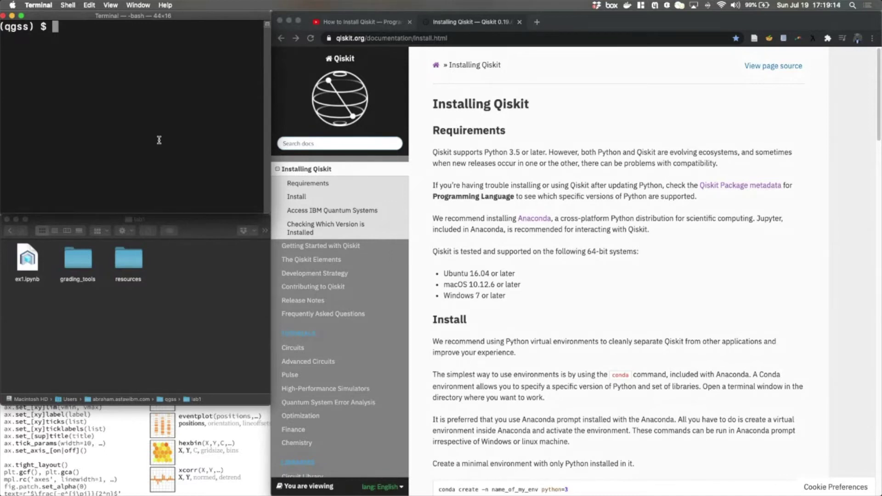
Launch 'jupyter notebook' with the dragged-in ex1.ipynb path to open Lab 1 in the browser.
{"action": "type", "text": "jupyter notebook"}
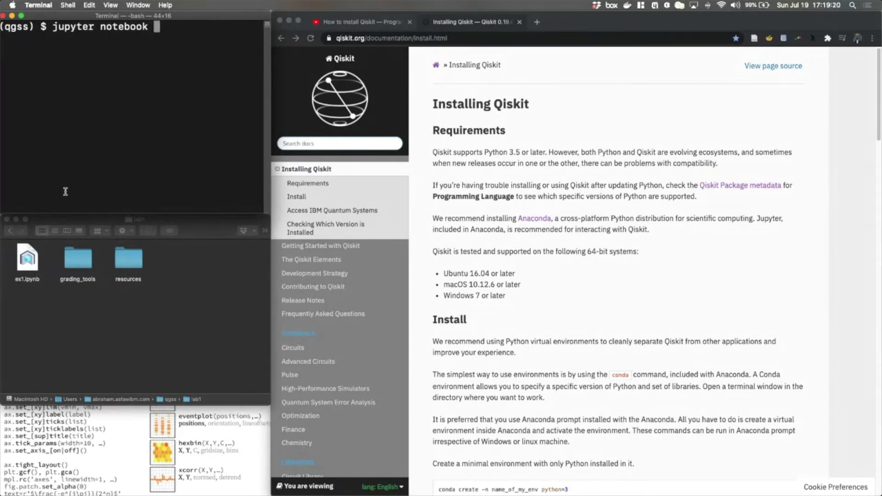
{"action": "left_click_drag", "start_coordinate": [26, 260], "coordinate": [194, 90]}
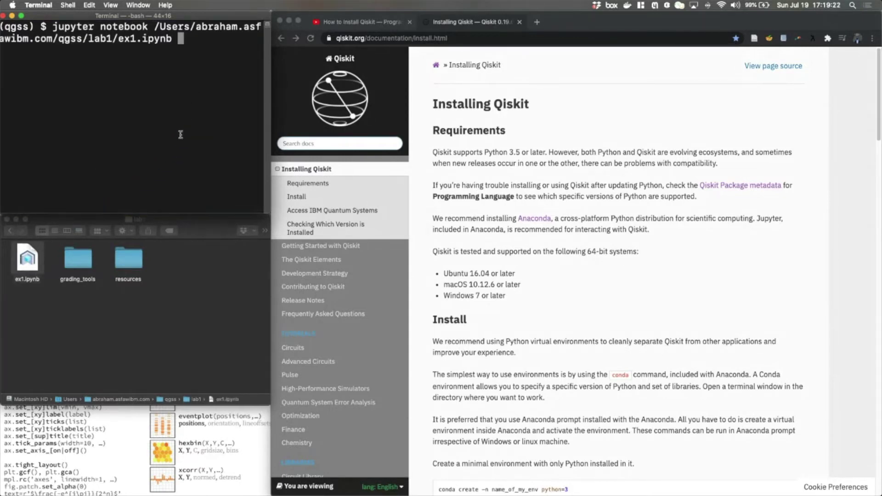
{"action": "key", "text": "Return"}
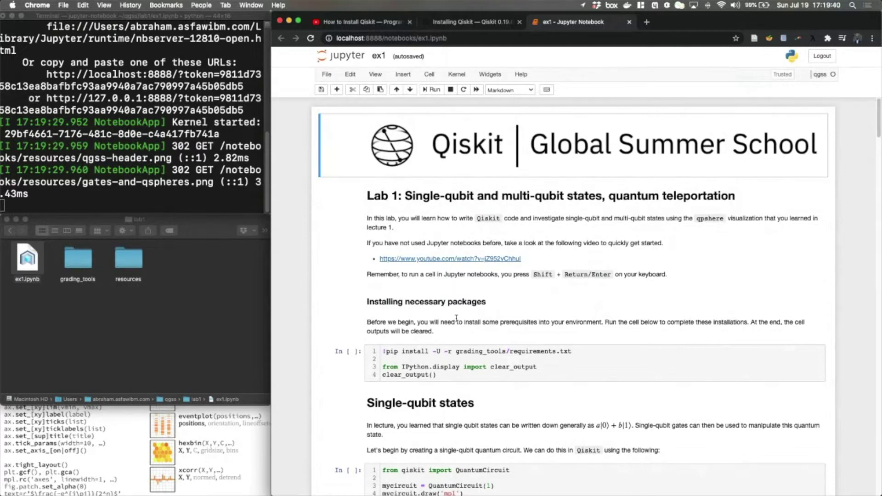
Scroll down to the Graded exercise 1 teleportation stubs and select the bell_meas_Alice_qubits cell.
{"action": "scroll", "coordinate": [455, 318], "scroll_direction": "down", "scroll_amount": 5}
{"action": "scroll", "coordinate": [454, 317], "scroll_direction": "down", "scroll_amount": 7}
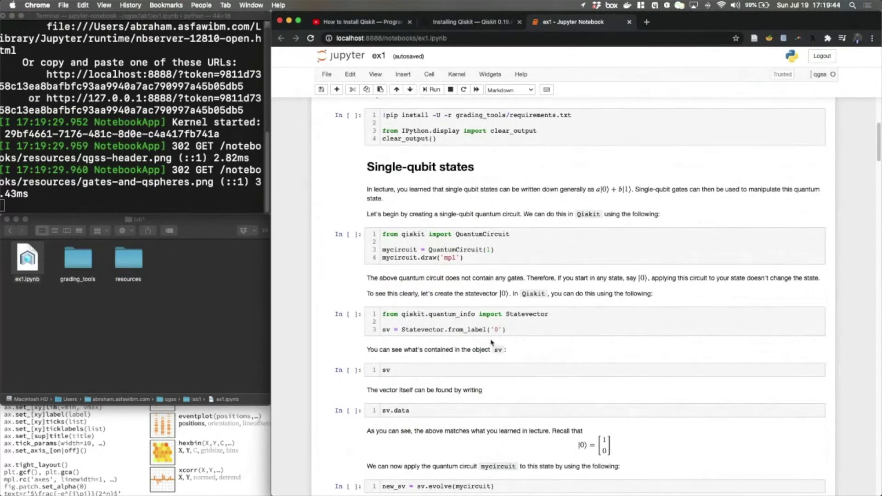
{"action": "scroll", "coordinate": [491, 342], "scroll_direction": "down", "scroll_amount": 20}
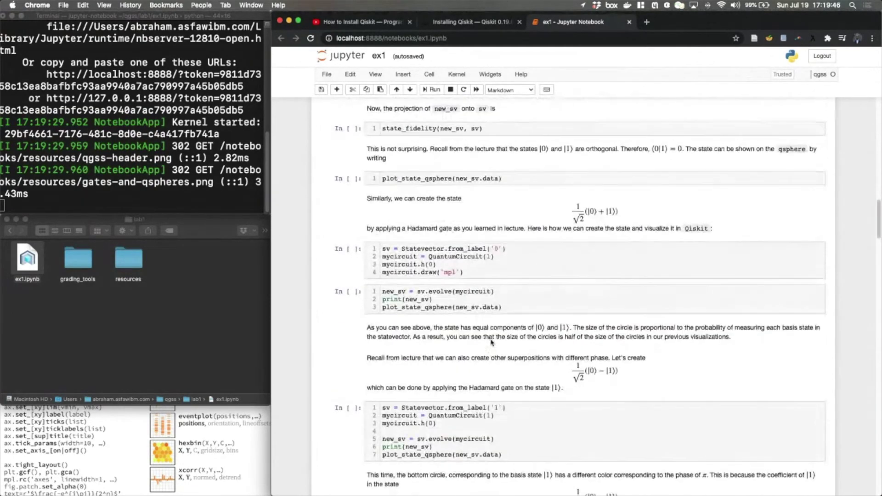
{"action": "scroll", "coordinate": [491, 342], "scroll_direction": "down", "scroll_amount": 15}
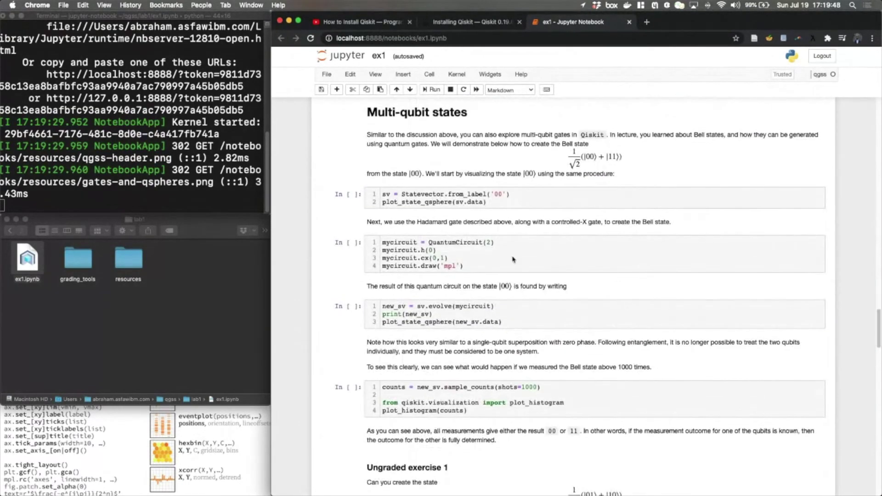
{"action": "scroll", "coordinate": [542, 306], "scroll_direction": "down", "scroll_amount": 6}
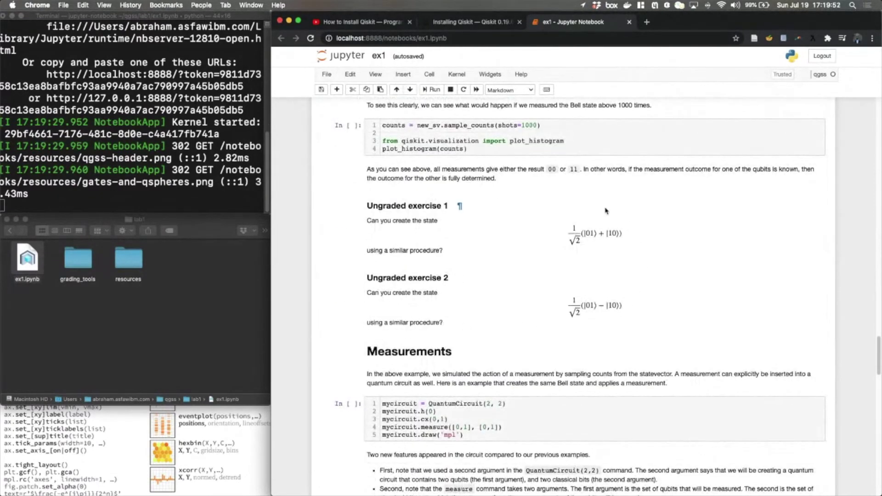
{"action": "scroll", "coordinate": [423, 345], "scroll_direction": "down", "scroll_amount": 7}
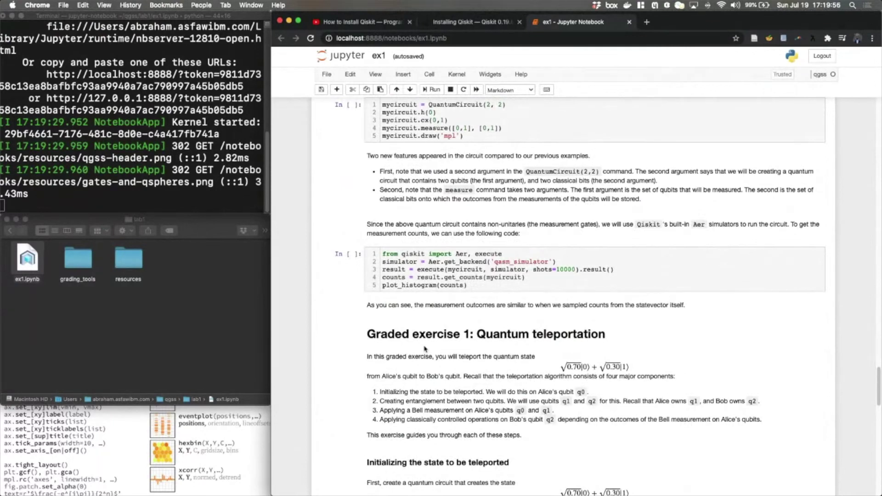
{"action": "scroll", "coordinate": [424, 347], "scroll_direction": "down", "scroll_amount": 2}
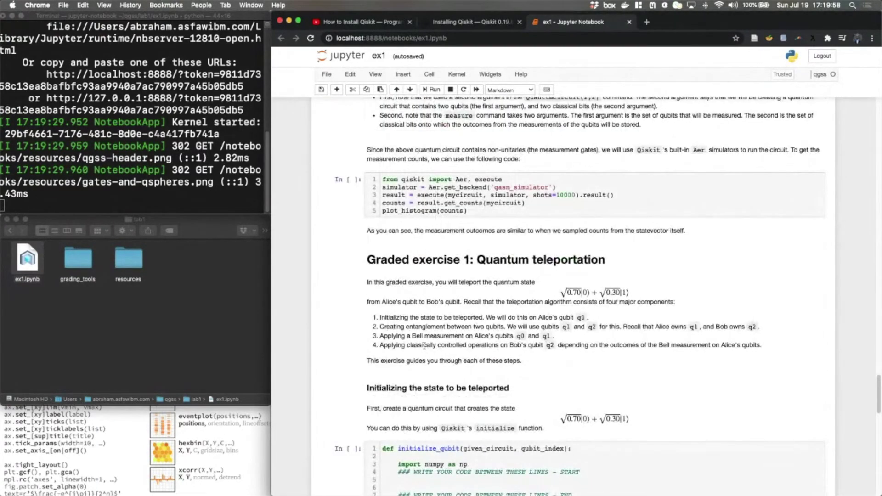
{"action": "scroll", "coordinate": [424, 346], "scroll_direction": "down", "scroll_amount": 1}
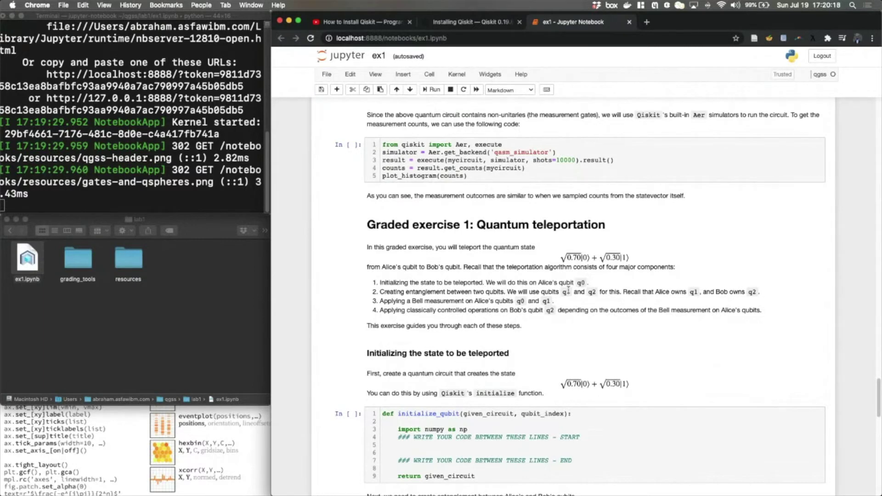
{"action": "scroll", "coordinate": [568, 290], "scroll_direction": "down", "scroll_amount": 15}
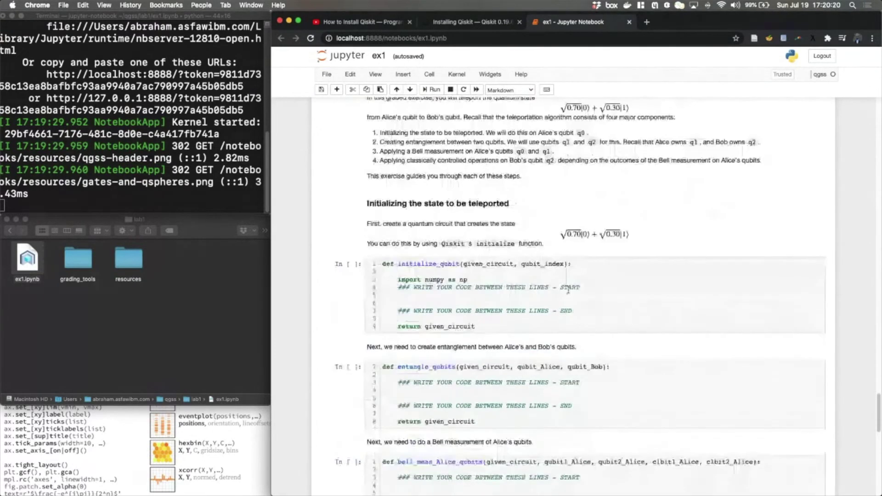
{"action": "scroll", "coordinate": [568, 289], "scroll_direction": "down", "scroll_amount": 3}
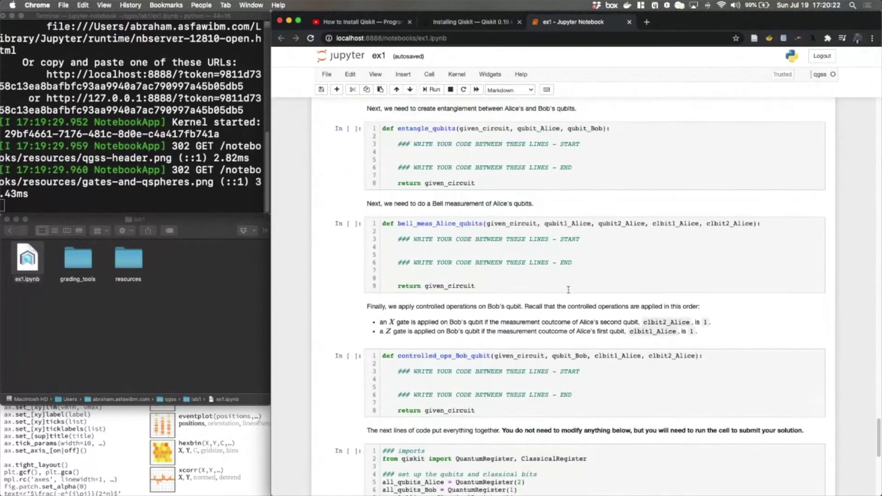
{"action": "left_click", "coordinate": [463, 234]}
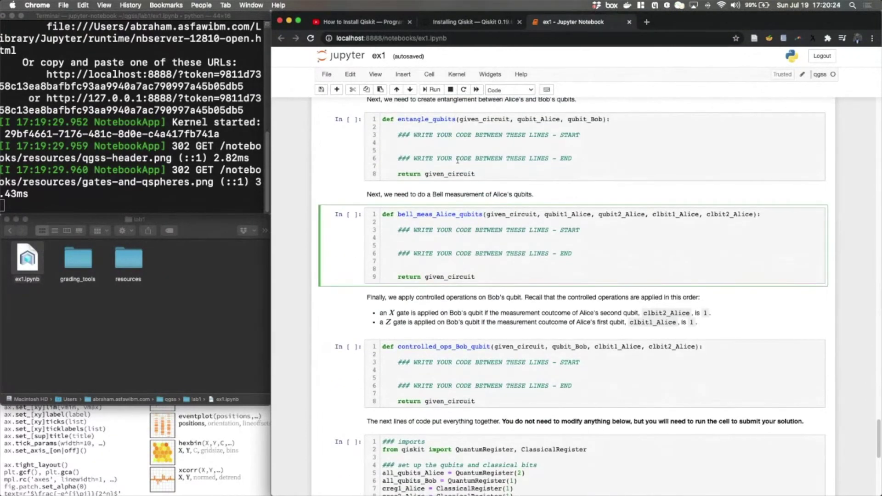
{"action": "scroll", "coordinate": [442, 322], "scroll_direction": "down", "scroll_amount": 10}
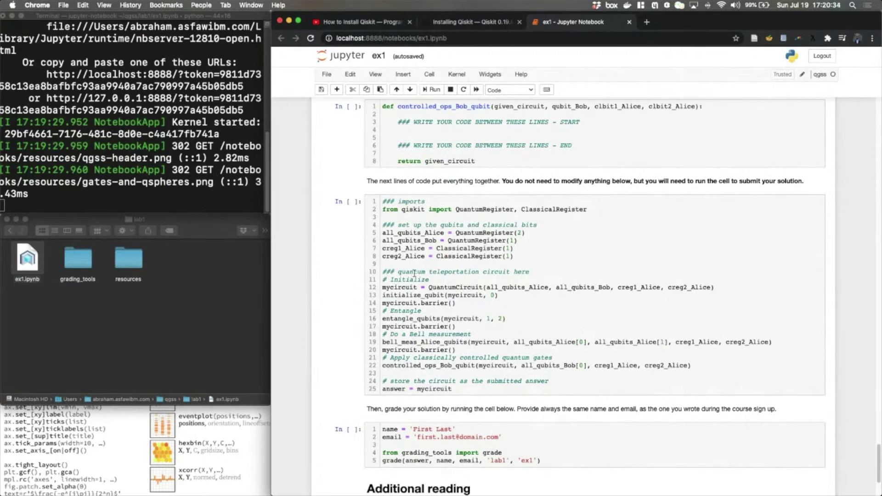
{"action": "left_click_drag", "start_coordinate": [397, 280], "coordinate": [434, 279]}
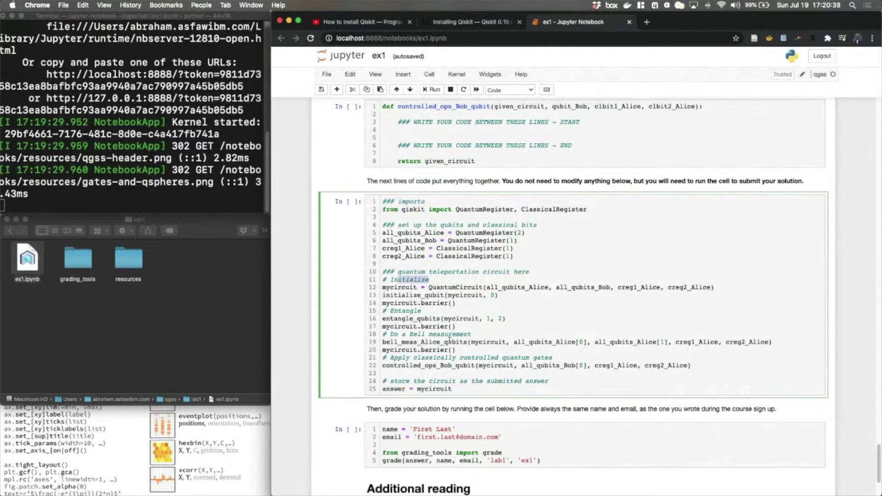
{"action": "left_click_drag", "start_coordinate": [389, 310], "coordinate": [421, 309]}
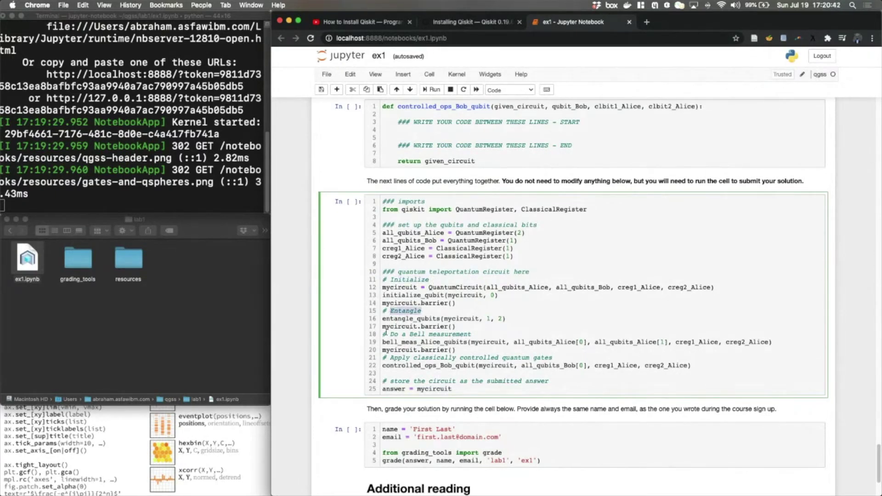
{"action": "left_click_drag", "start_coordinate": [389, 334], "coordinate": [458, 334]}
{"action": "left_click_drag", "start_coordinate": [390, 357], "coordinate": [447, 358]}
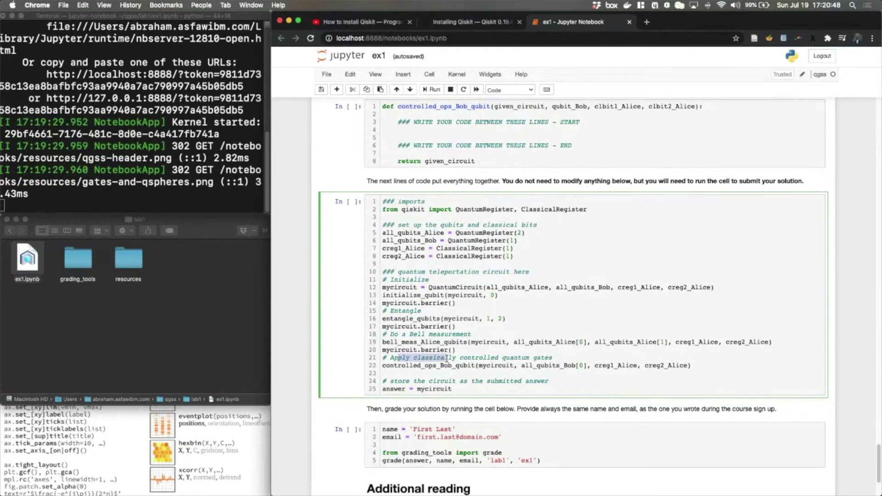
{"action": "left_click", "coordinate": [448, 327]}
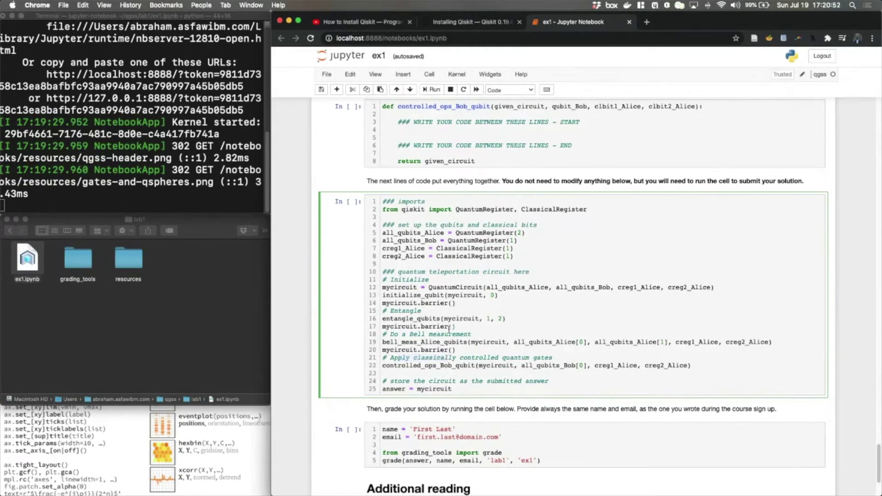
{"action": "left_click_drag", "start_coordinate": [413, 342], "coordinate": [445, 342]}
{"action": "scroll", "coordinate": [428, 292], "scroll_direction": "up", "scroll_amount": 10}
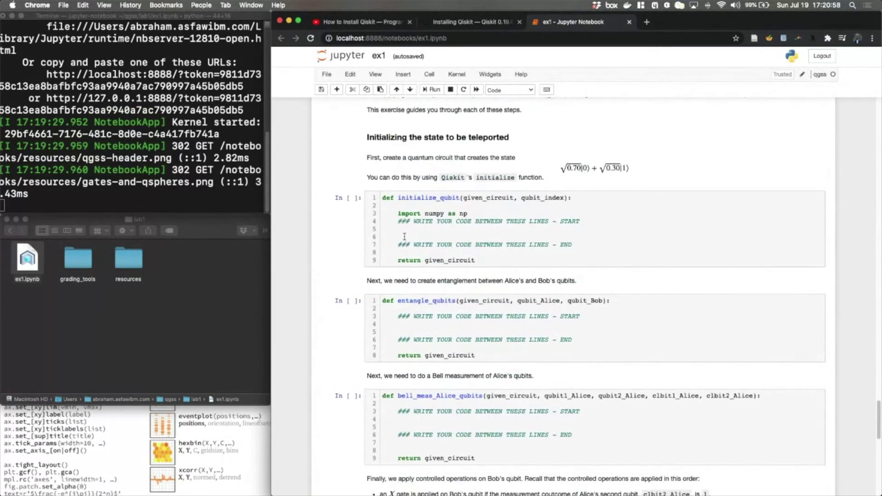
Place the cursor on the blank code line of the initialize_qubit function cell.
{"action": "left_click", "coordinate": [411, 223]}
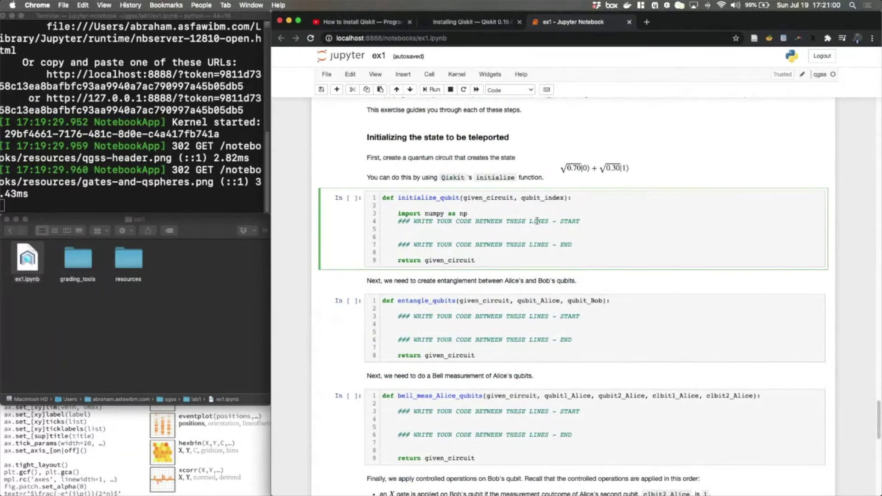
{"action": "left_click", "coordinate": [404, 231]}
{"action": "scroll", "coordinate": [404, 232], "scroll_direction": "down", "scroll_amount": 5}
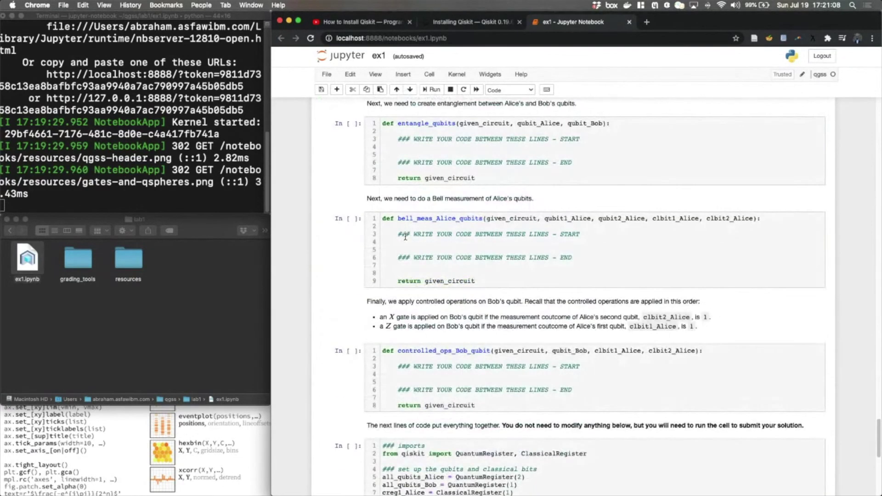
{"action": "scroll", "coordinate": [405, 237], "scroll_direction": "down", "scroll_amount": 8}
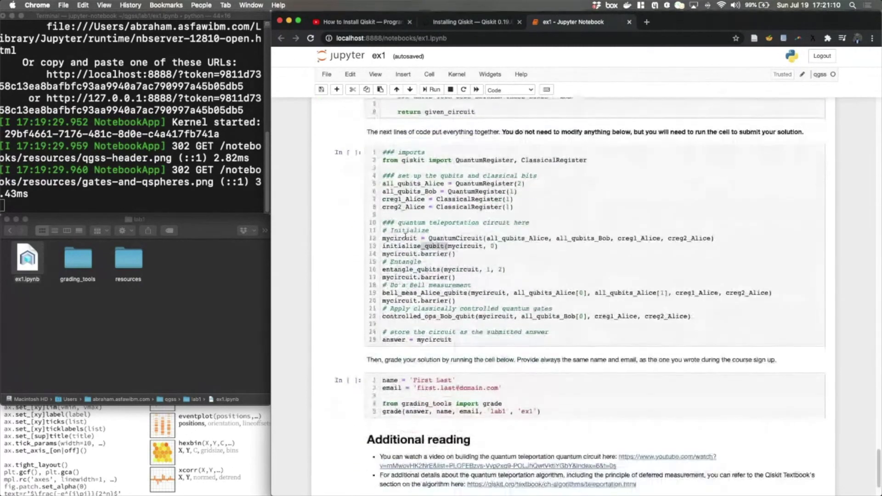
{"action": "scroll", "coordinate": [404, 237], "scroll_direction": "down", "scroll_amount": 2}
Look over the grading cell's name, email and import lines, then scroll back to the Lab 1 title.
{"action": "left_click", "coordinate": [440, 313]}
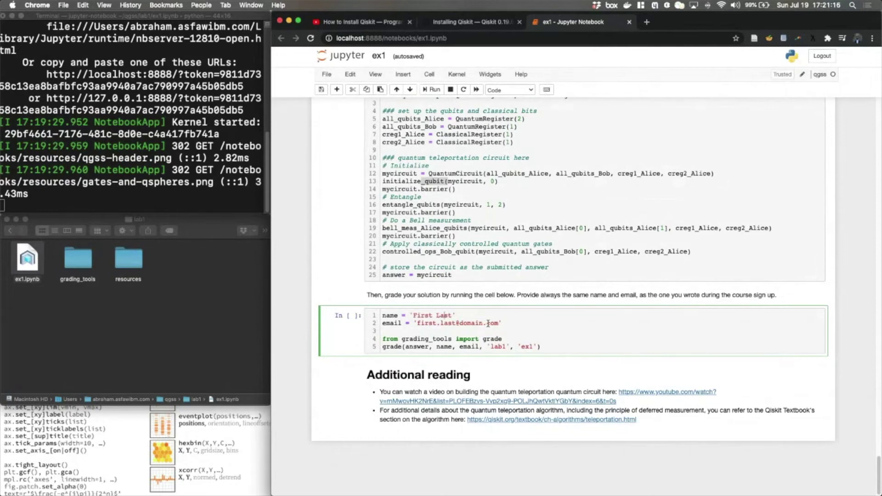
{"action": "left_click", "coordinate": [402, 340]}
{"action": "scroll", "coordinate": [435, 291], "scroll_direction": "up", "scroll_amount": 15}
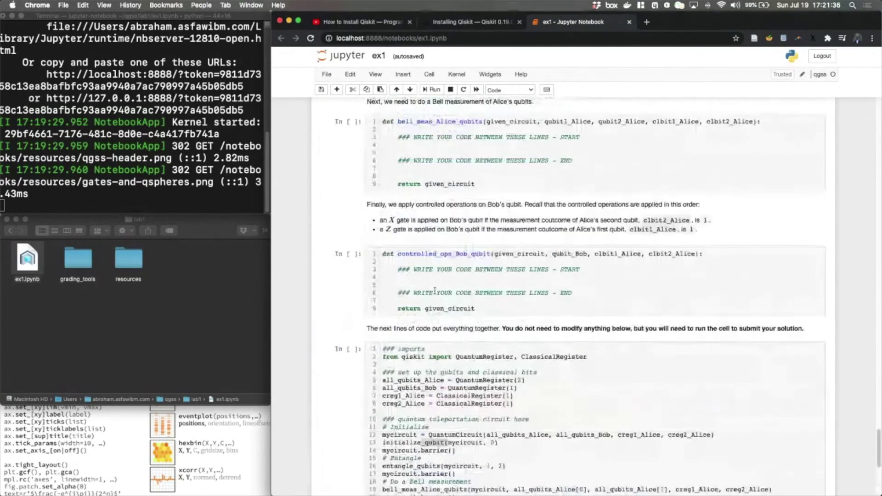
{"action": "scroll", "coordinate": [434, 291], "scroll_direction": "up", "scroll_amount": 20}
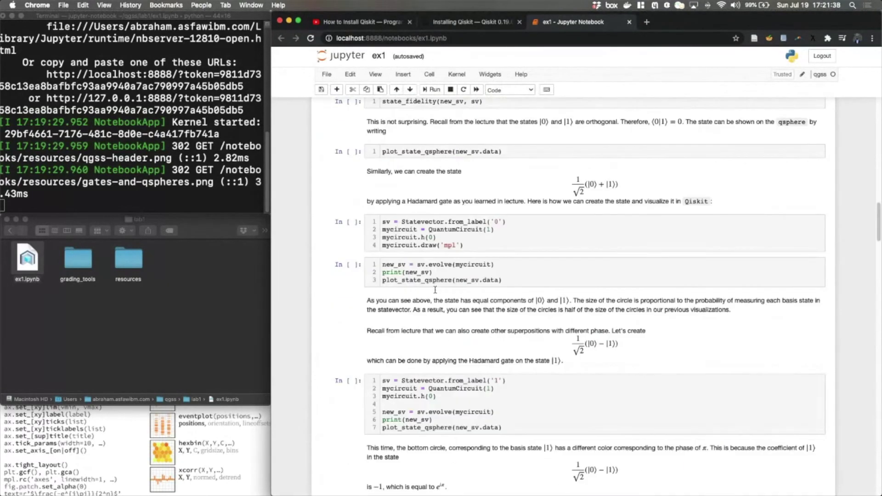
{"action": "scroll", "coordinate": [434, 290], "scroll_direction": "up", "scroll_amount": 15}
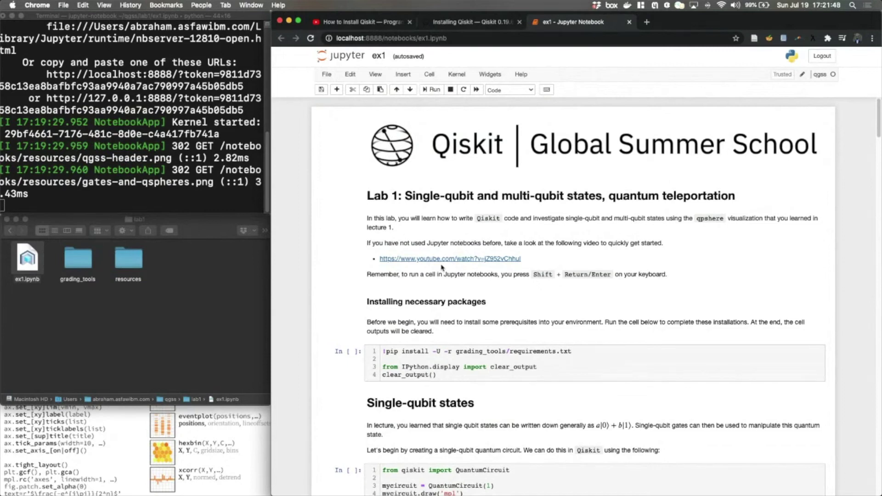
Run the !pip install package-installation cell so it completes as In [1].
{"action": "left_click", "coordinate": [445, 351]}
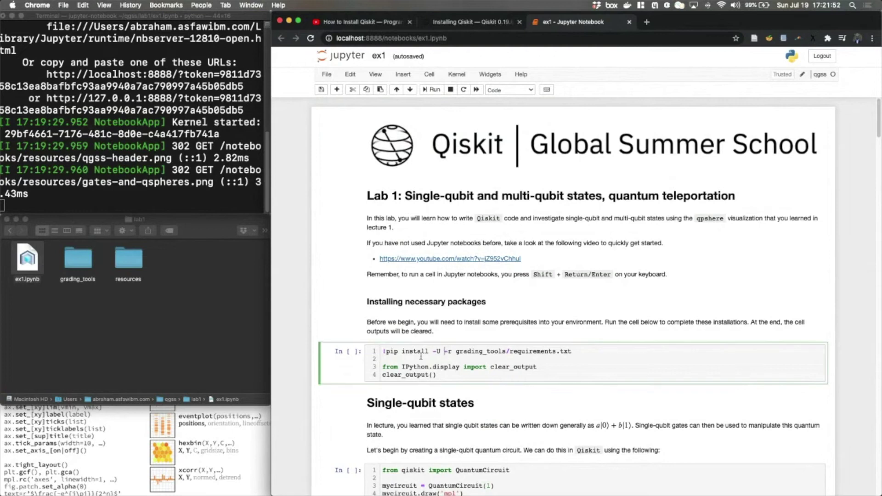
{"action": "scroll", "coordinate": [422, 360], "scroll_direction": "down", "scroll_amount": 3}
{"action": "left_click", "coordinate": [422, 360]}
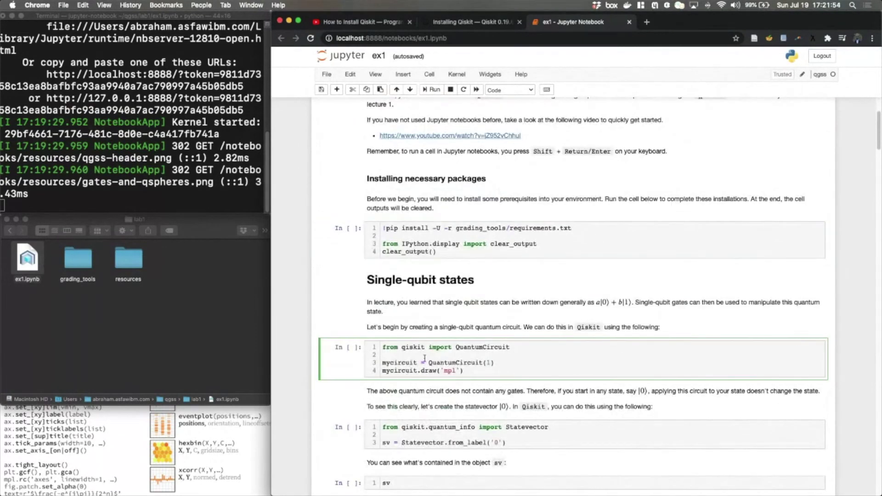
{"action": "scroll", "coordinate": [425, 366], "scroll_direction": "up", "scroll_amount": 3}
{"action": "left_click", "coordinate": [470, 361]}
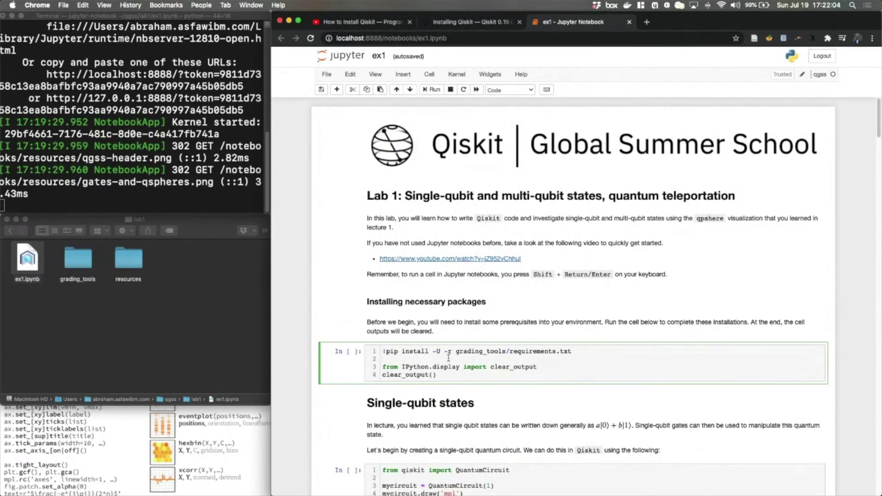
{"action": "key", "text": "shift+Return"}
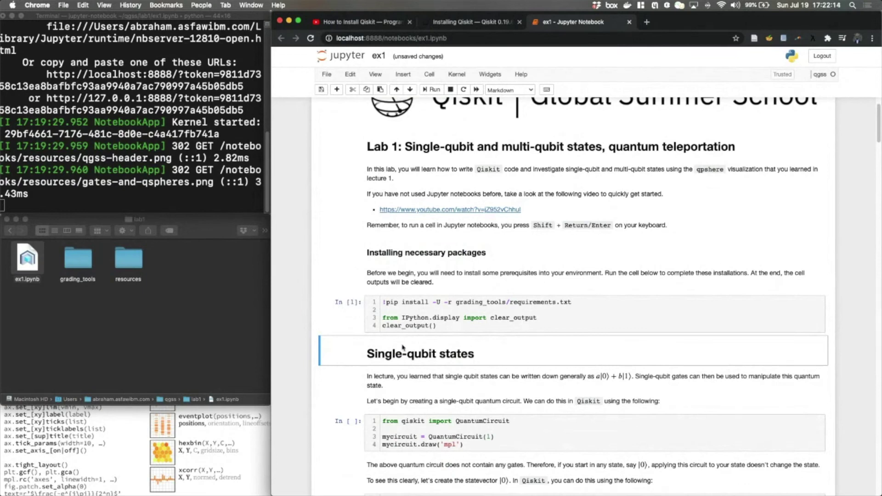
Run the Single-qubit states QuantumCircuit cell, drawing an empty one-qubit circuit as Out[2].
{"action": "left_click", "coordinate": [414, 368]}
{"action": "key", "text": "shift+Return"}
{"action": "key", "text": "shift+Return"}
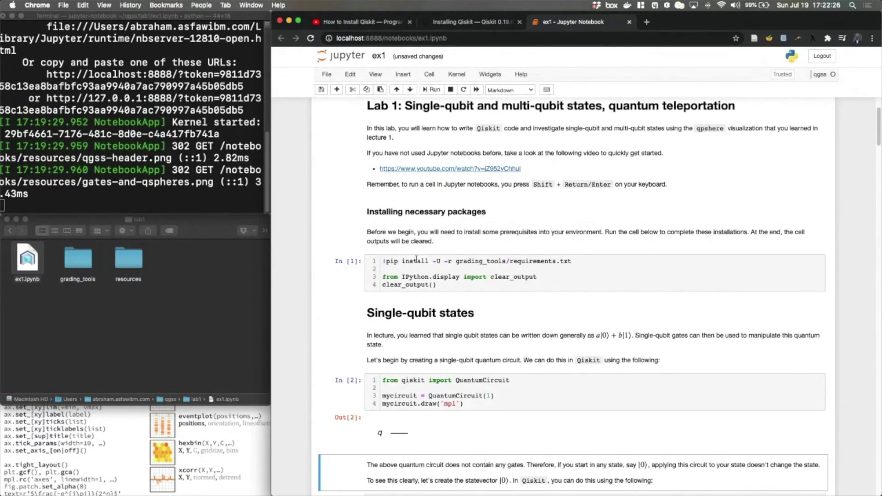
{"action": "scroll", "coordinate": [414, 368], "scroll_direction": "up", "scroll_amount": 3}
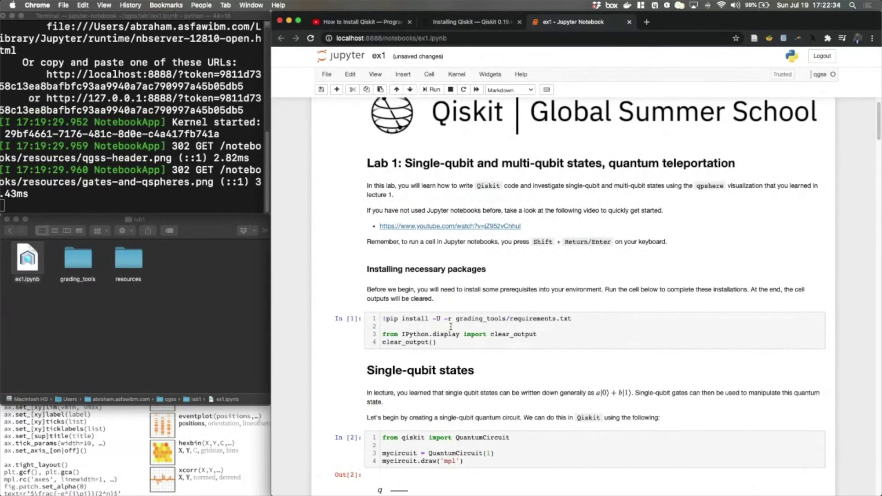
{"action": "scroll", "coordinate": [452, 326], "scroll_direction": "down", "scroll_amount": 5}
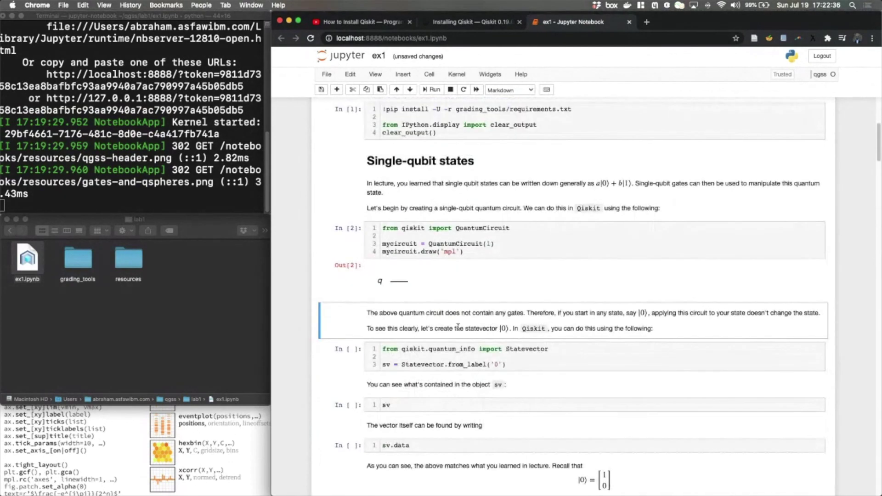